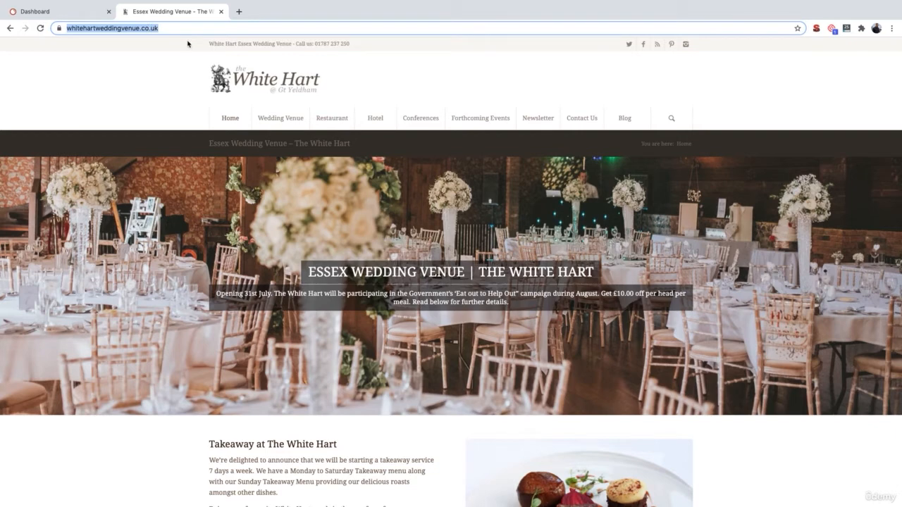
left_click(138, 102)
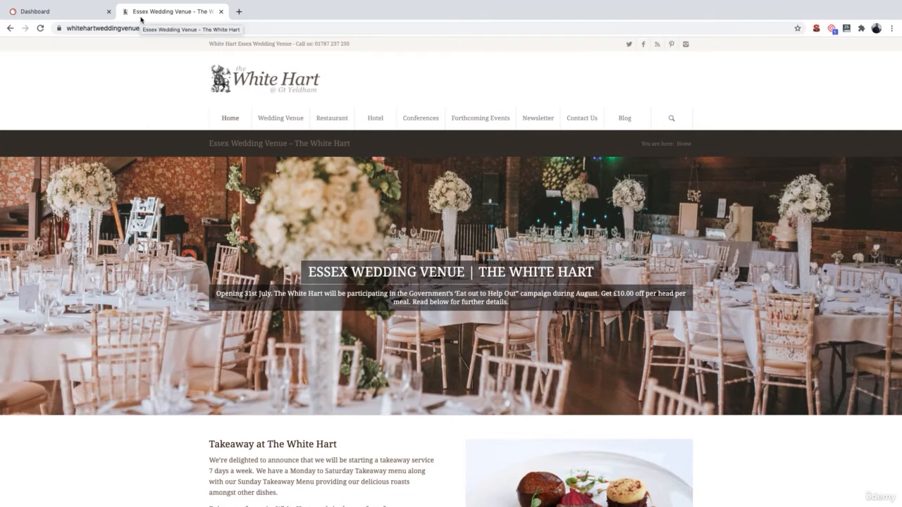
left_click(64, 12)
left_click(208, 73)
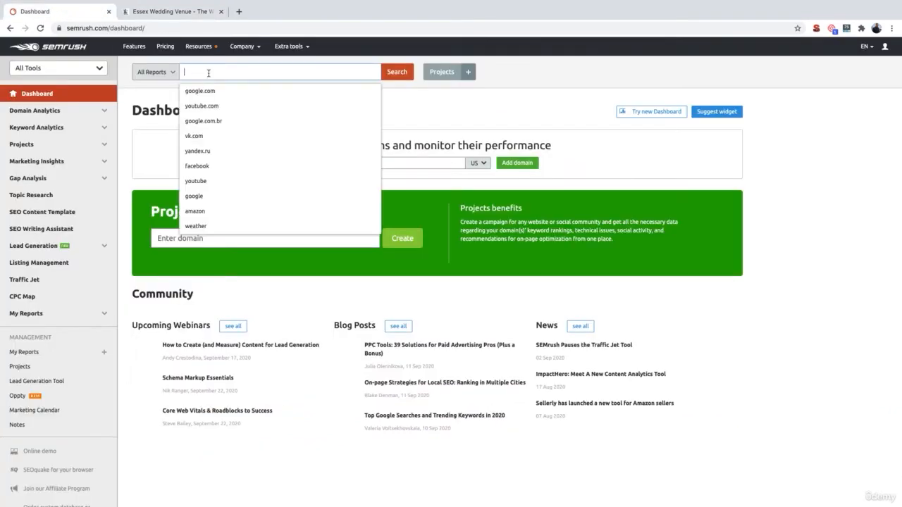
type("https://www.whitehartweddingvenue.co.uk/")
left_click(397, 72)
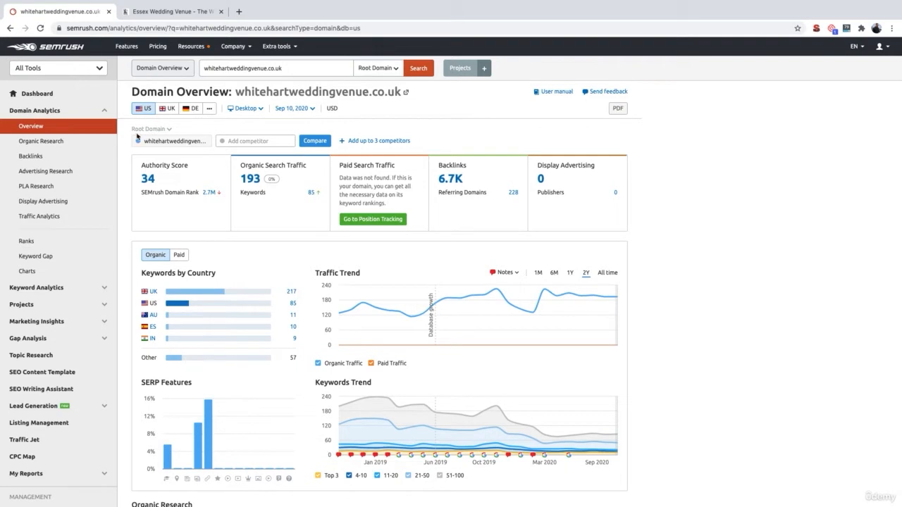
- Open the domain's organic research positions report and switch it to the UK database
left_click(51, 145)
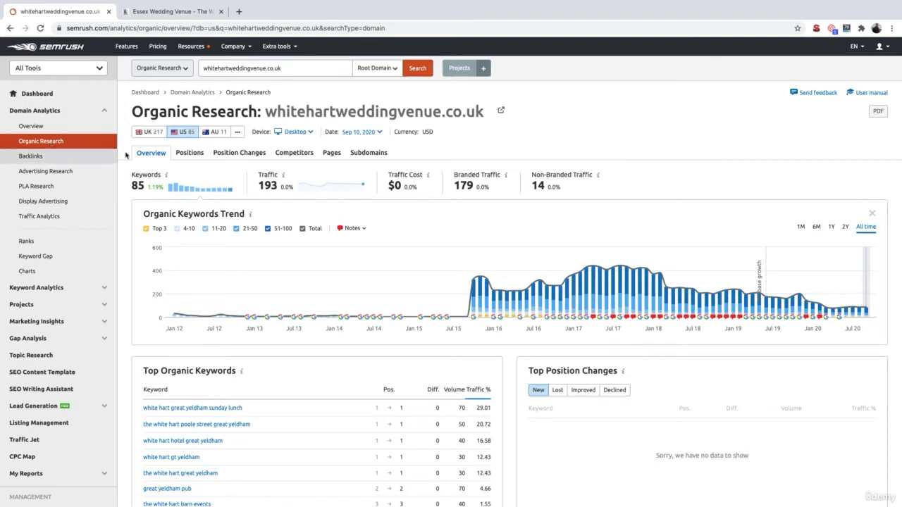
left_click(195, 159)
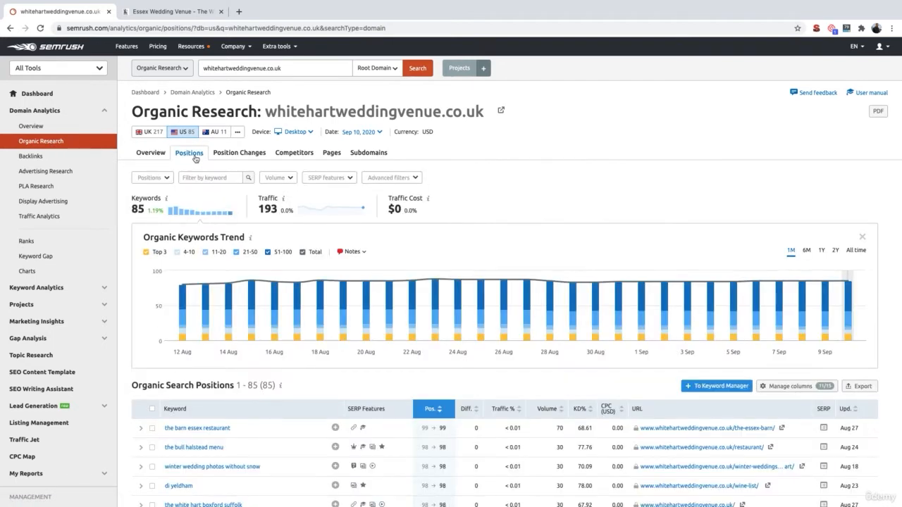
left_click(181, 13)
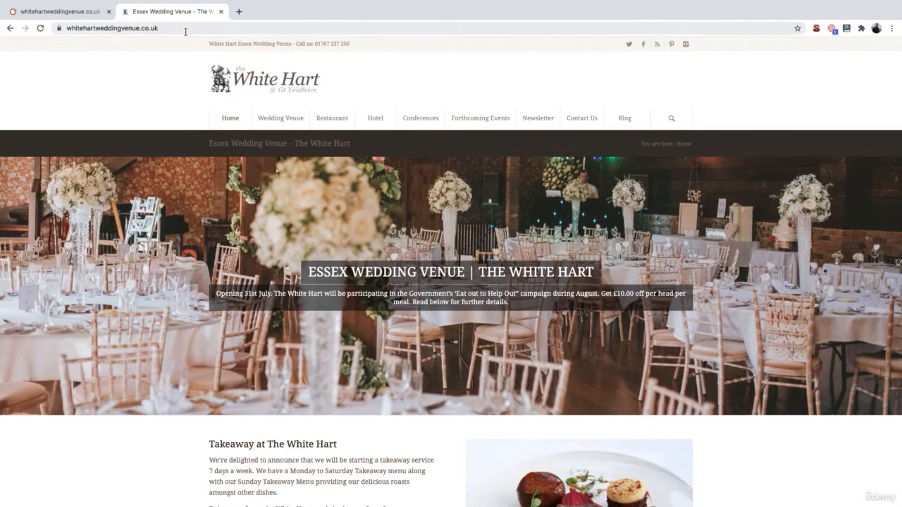
left_click(175, 31)
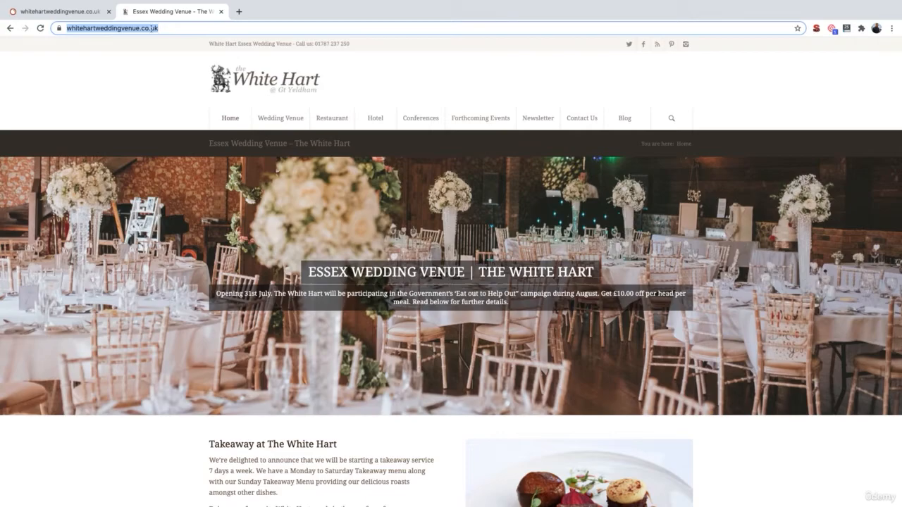
left_click(70, 12)
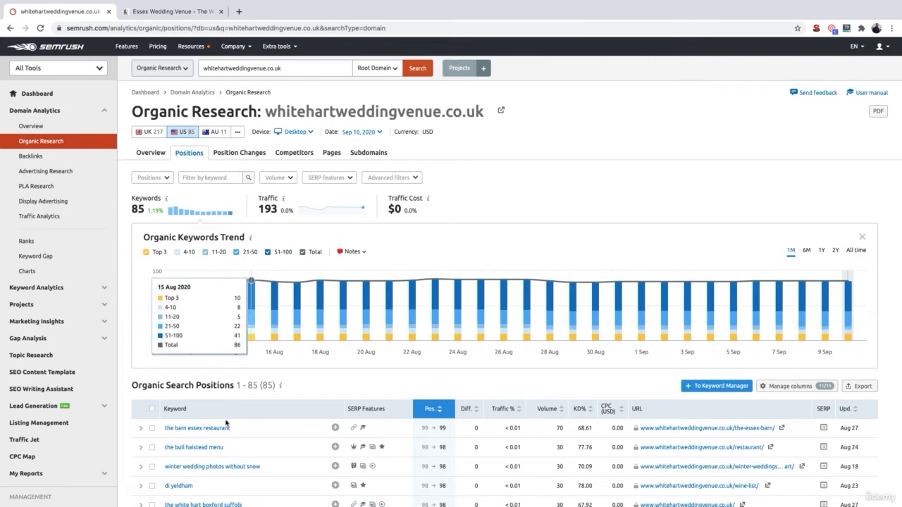
left_click(148, 134)
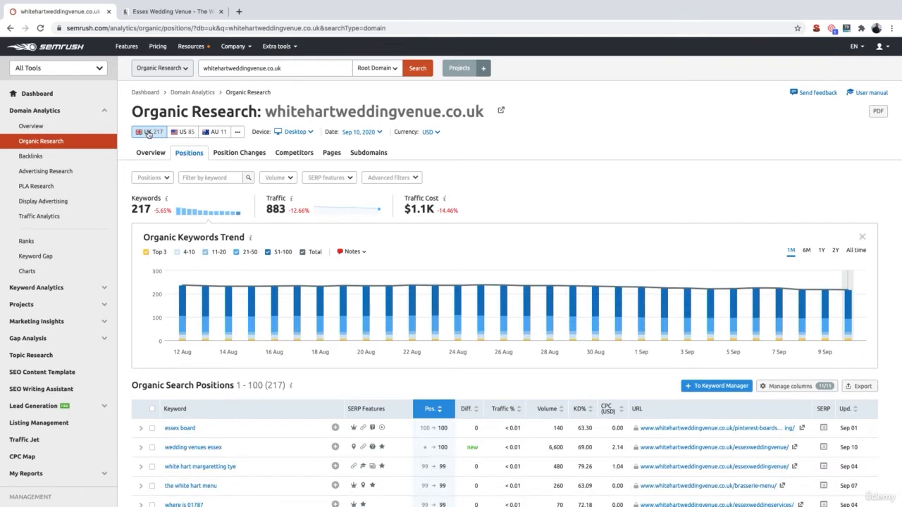
- Export all UK organic search positions in Excel format and open the downloaded workbook in Excel
scroll(169, 211, "down", 3)
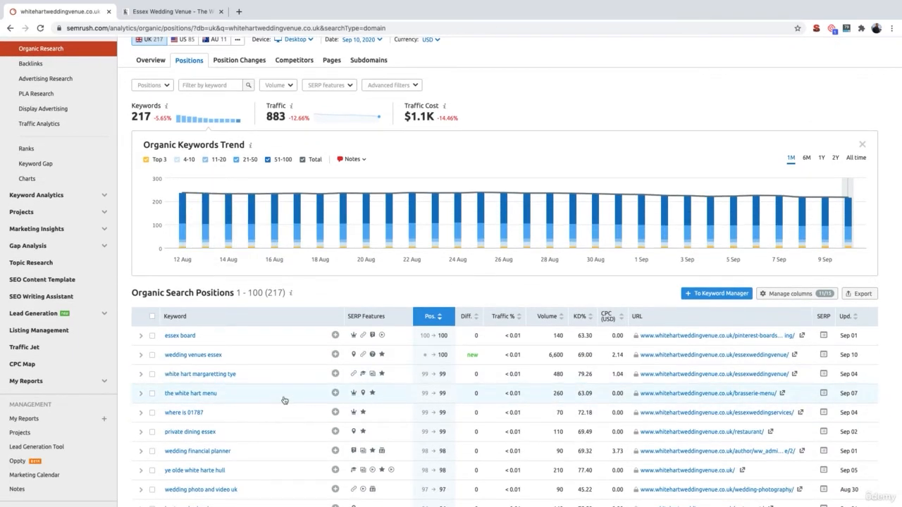
scroll(284, 400, "down", 1)
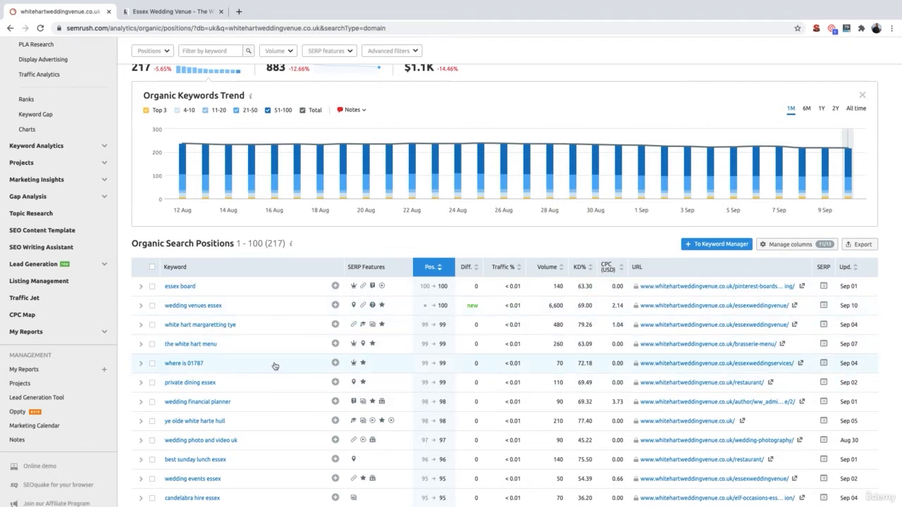
left_click(859, 245)
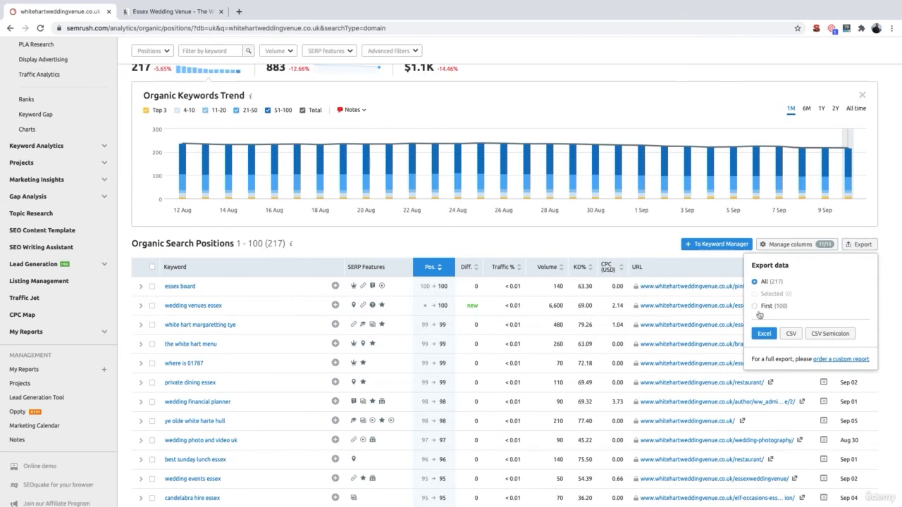
left_click(759, 336)
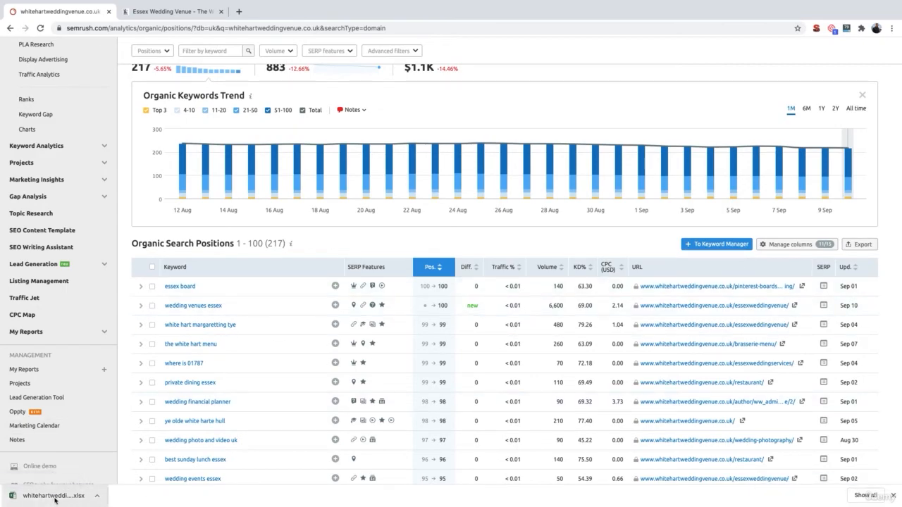
left_click(65, 496)
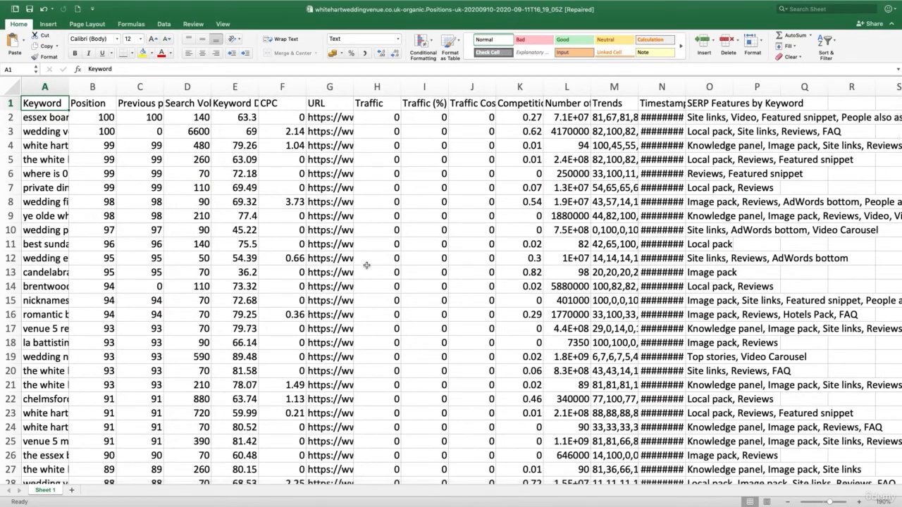
- Highlight the Keyword, Position, Search Volume and URL columns one after another
left_click(44, 86)
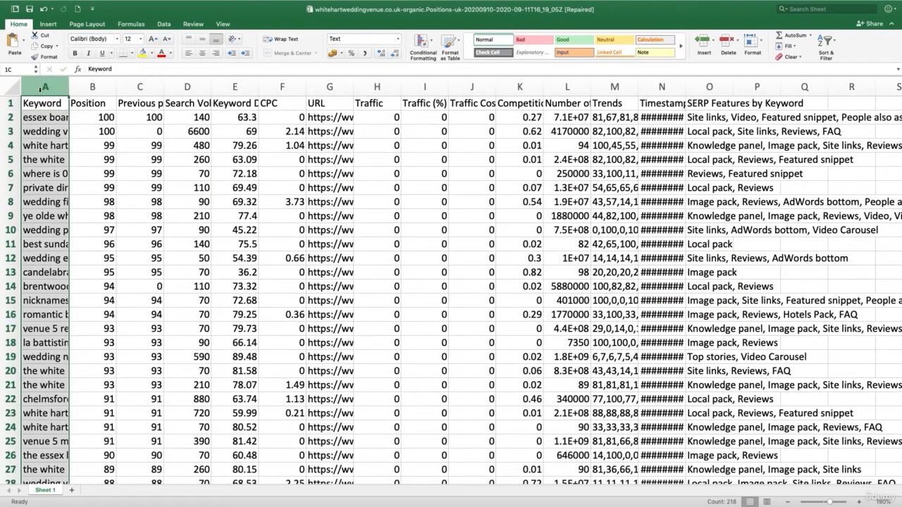
left_click(83, 87)
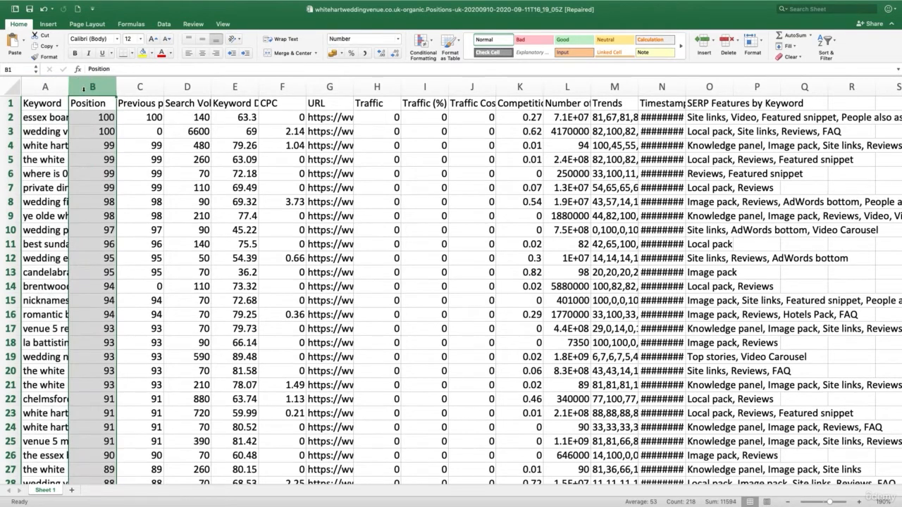
left_click(185, 88)
left_click(319, 88)
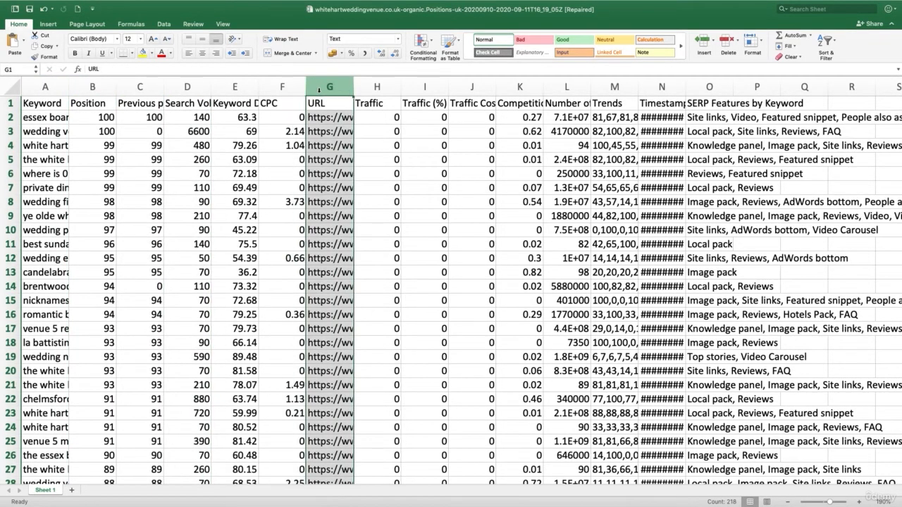
- Delete the Previous position, Keyword Difficulty and CPC columns from the sheet
left_click(149, 87)
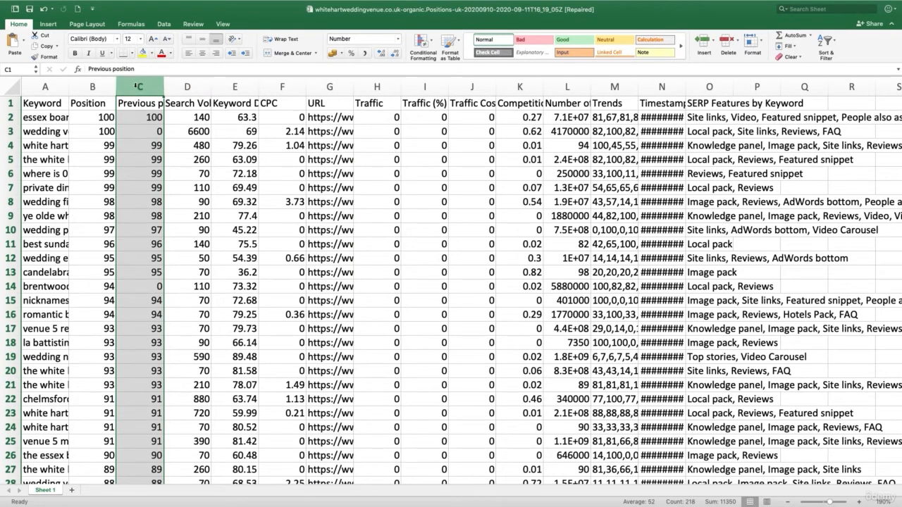
right_click(133, 87)
left_click(149, 143)
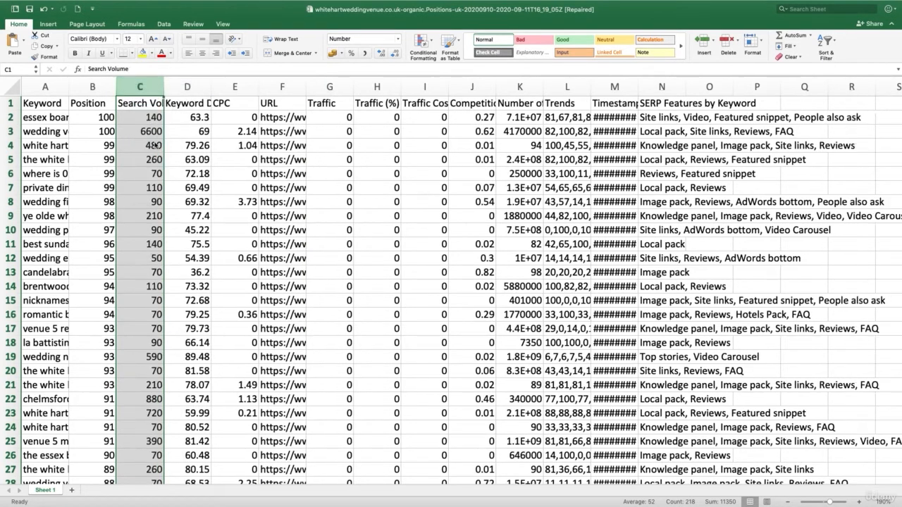
left_click(182, 87)
right_click(182, 87)
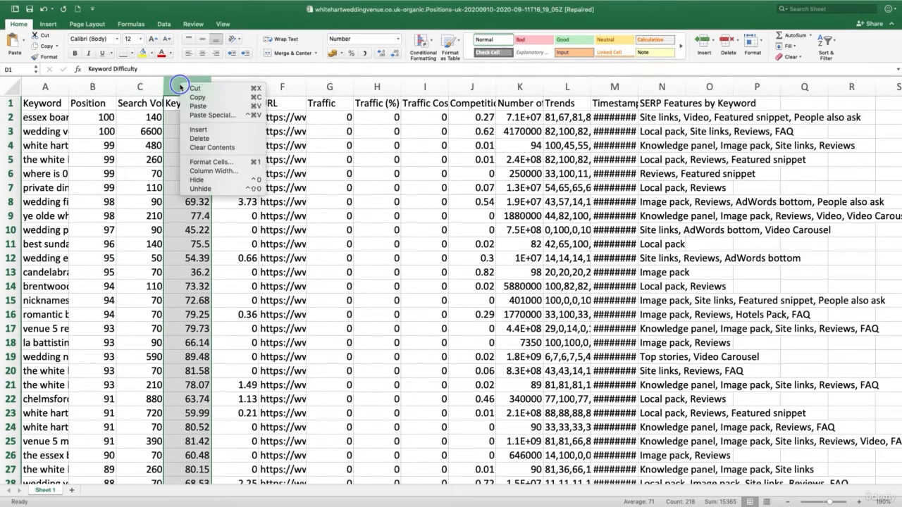
left_click(200, 138)
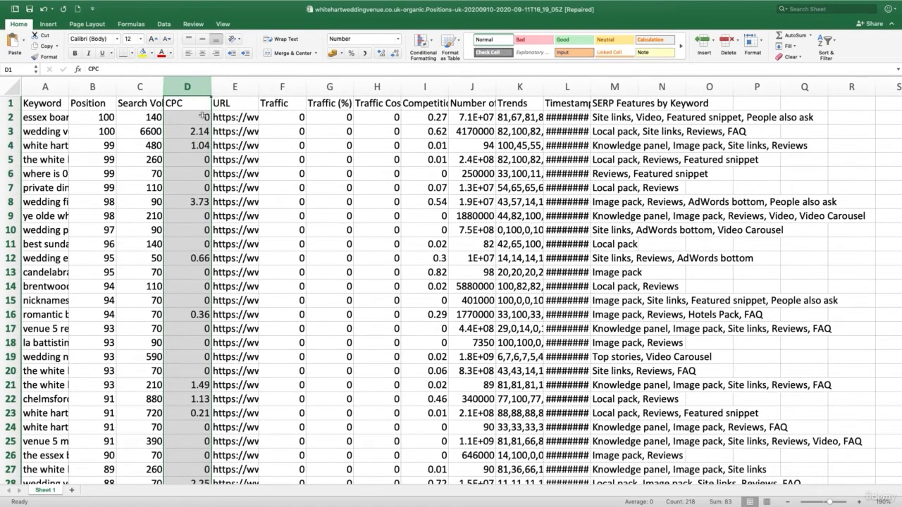
right_click(189, 86)
left_click(209, 138)
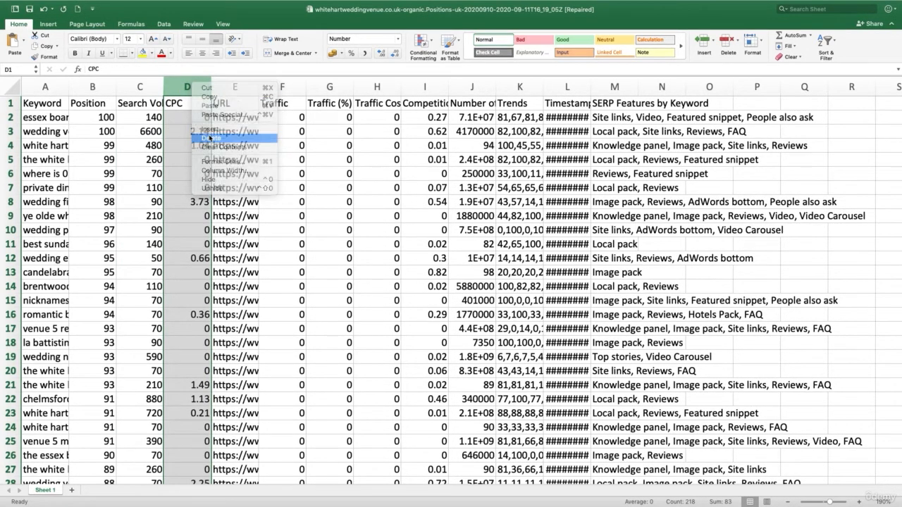
- Delete columns E through N, from Traffic to beyond SERP Features by Keyword
left_click(234, 87)
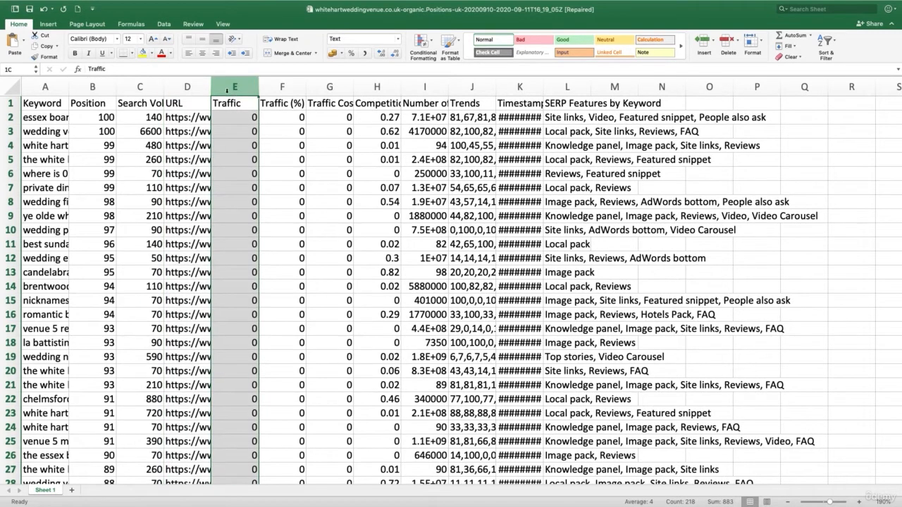
left_click(645, 89, "shift")
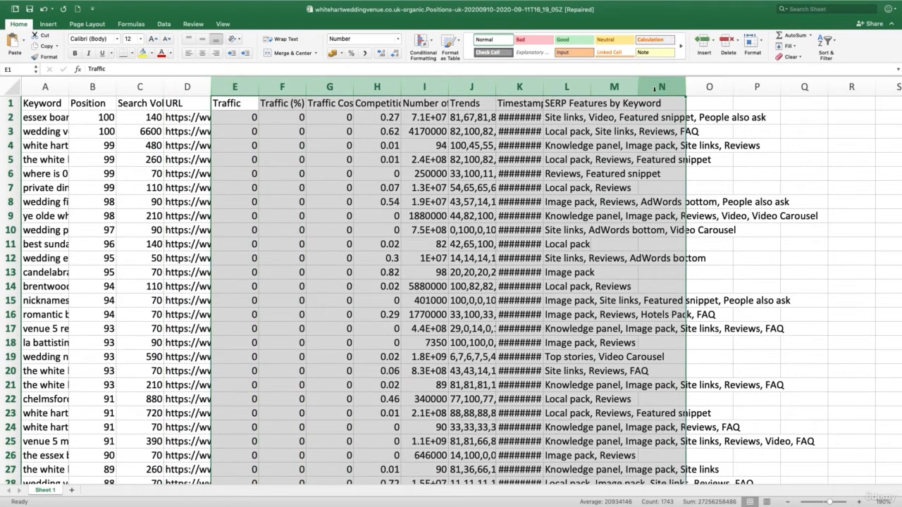
right_click(654, 89)
left_click(671, 144)
- Fit the Keyword column to its contents and left-align the Position and Search Volume columns
double_click(68, 87)
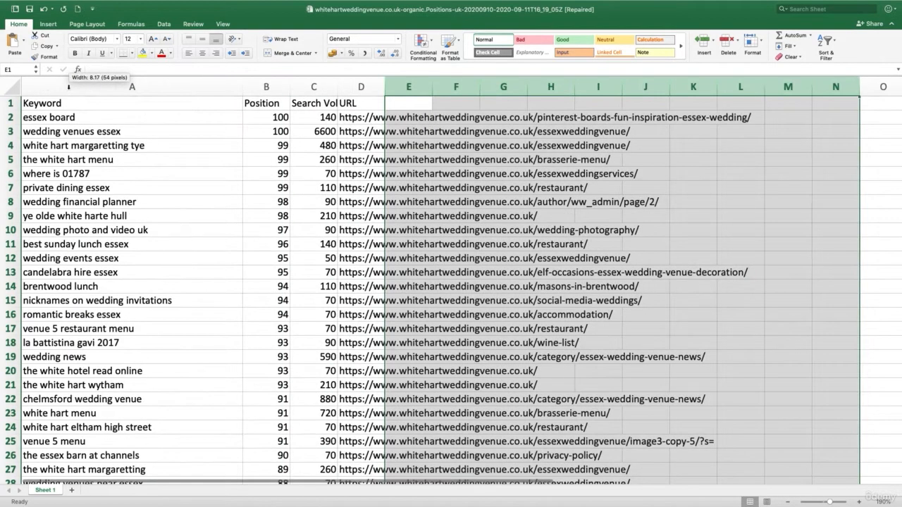
left_click(265, 86)
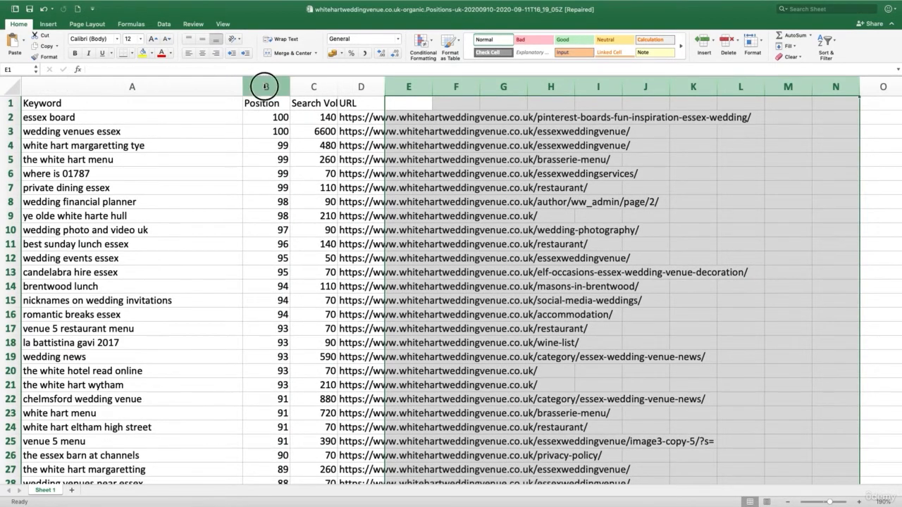
left_click(189, 53)
left_click(316, 87)
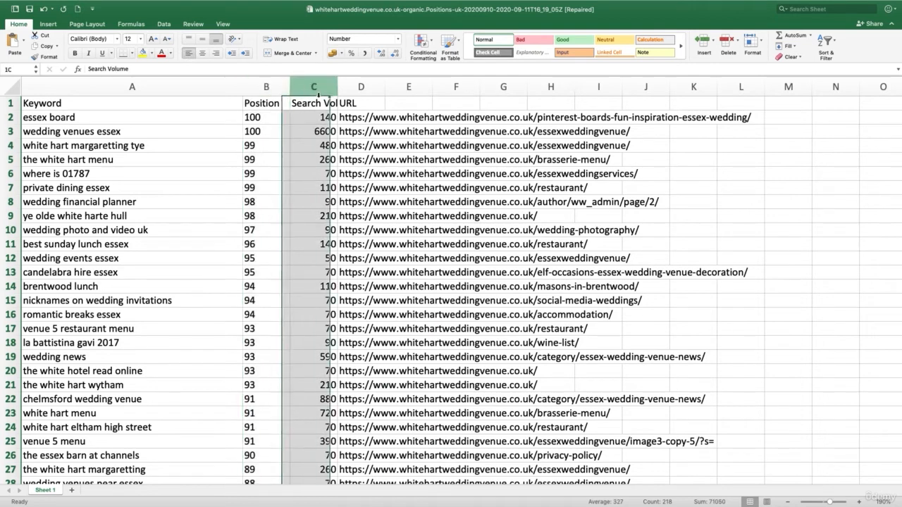
left_click(188, 53)
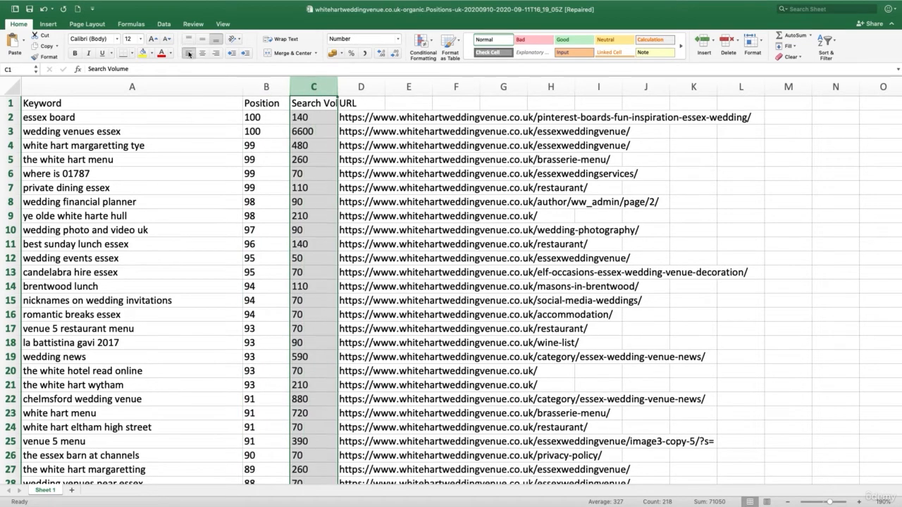
- Fit the URL and Search Volume columns to their contents and bold the four header cells in row 1
double_click(387, 89)
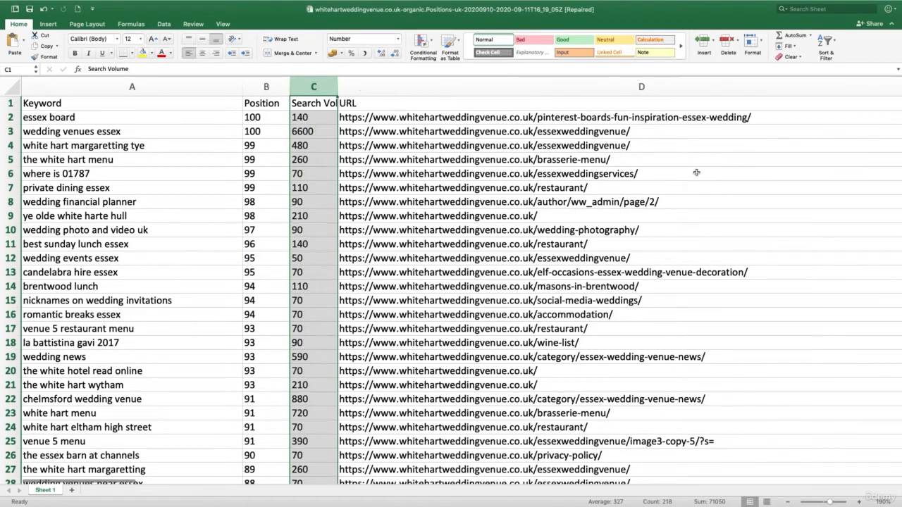
left_click_drag(172, 106, 347, 103)
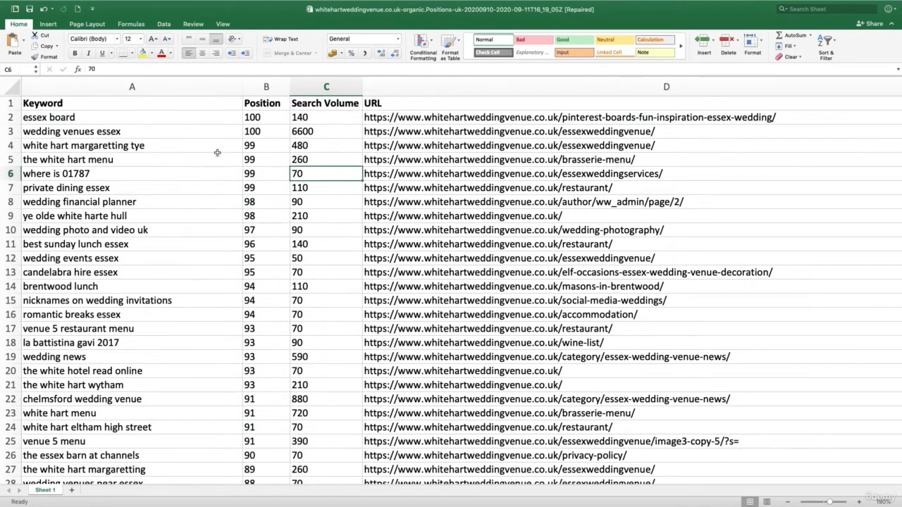
- Sort the table by the Keyword column in descending order, expanding the selection to the other columns
left_click(166, 86)
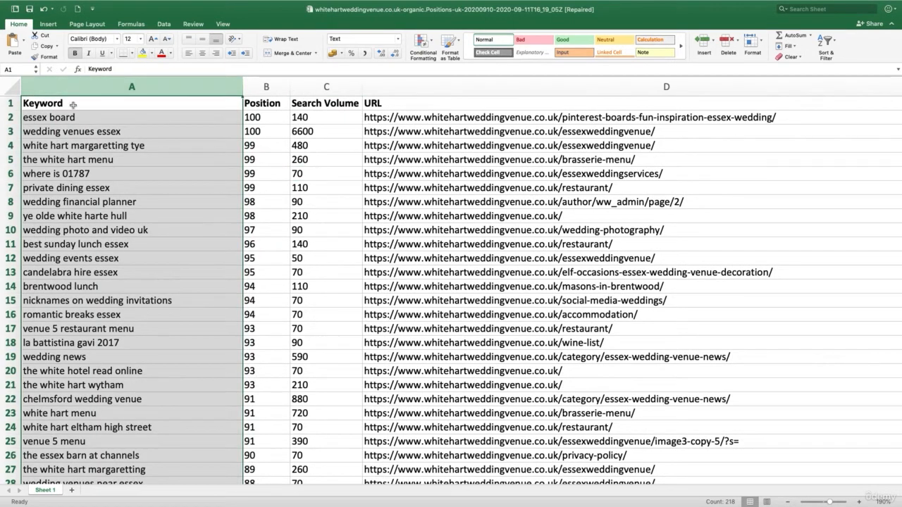
left_click(163, 24)
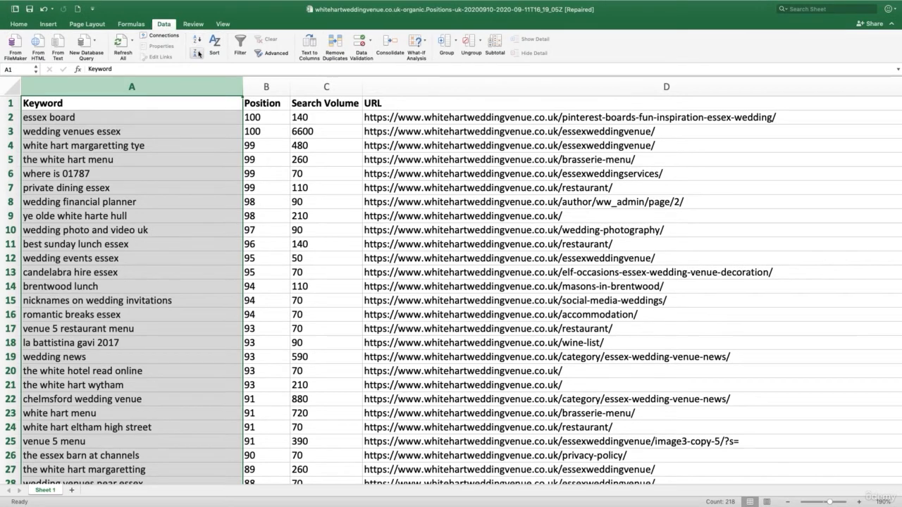
left_click(196, 53)
left_click(501, 185)
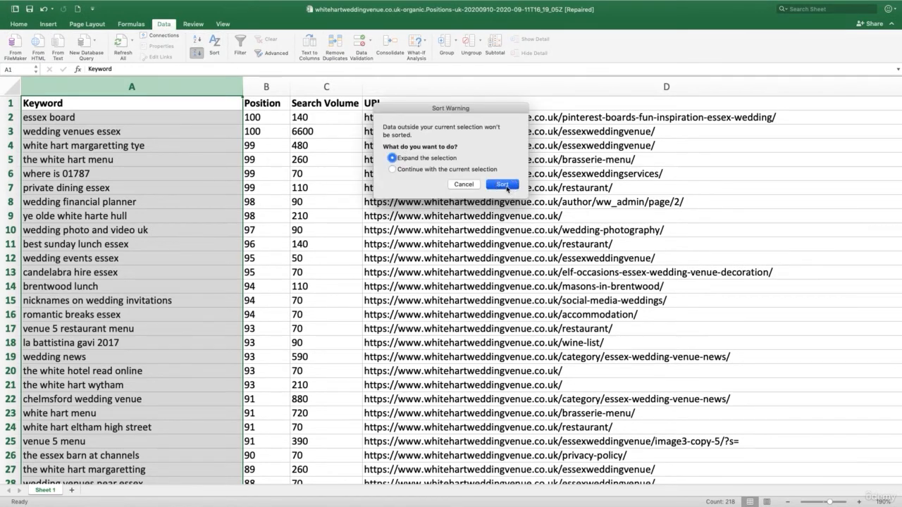
left_click(185, 176)
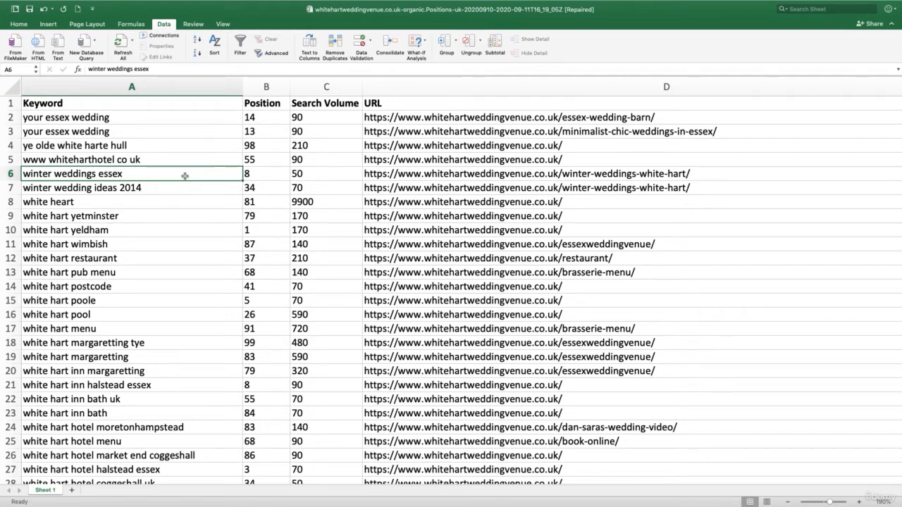
- Examine the two "your essex wedding" keyword entries in rows 2 and 3 and the page URLs listed for them
left_click(144, 117)
key("shift+Up")
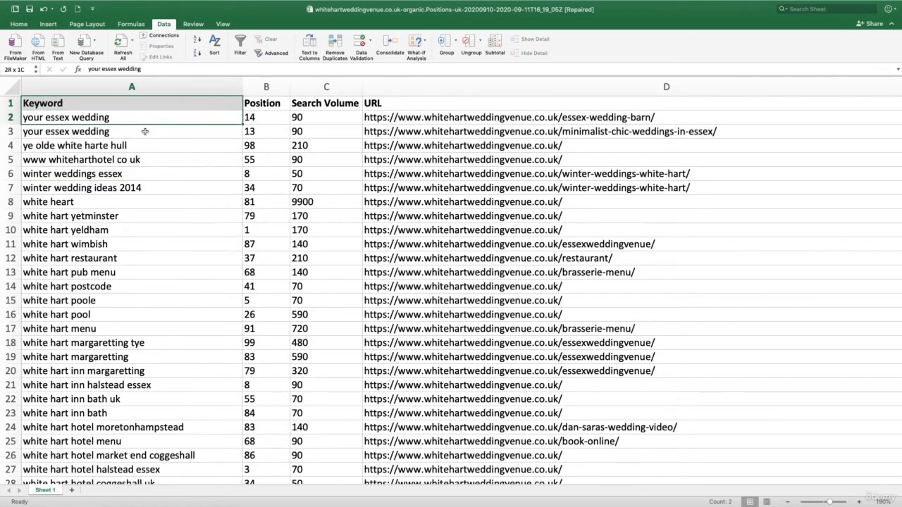
left_click_drag(141, 118, 138, 128)
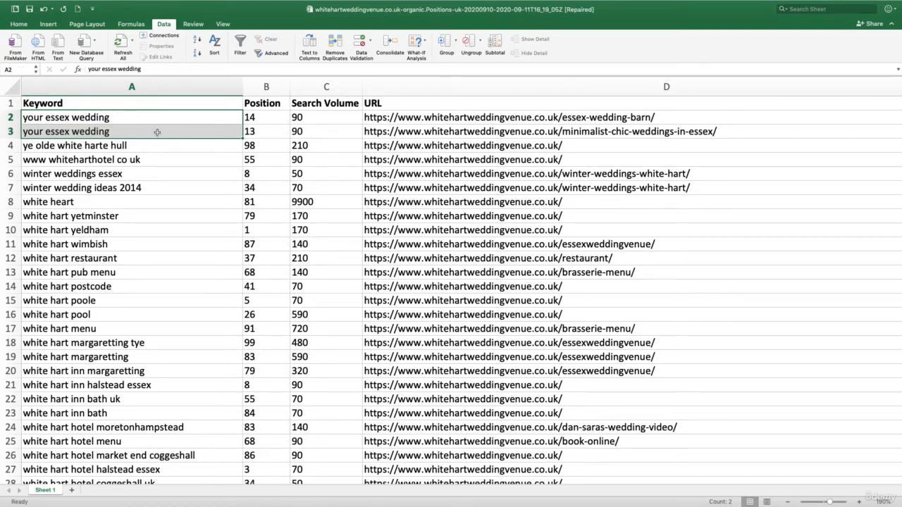
left_click(184, 163)
left_click(13, 118)
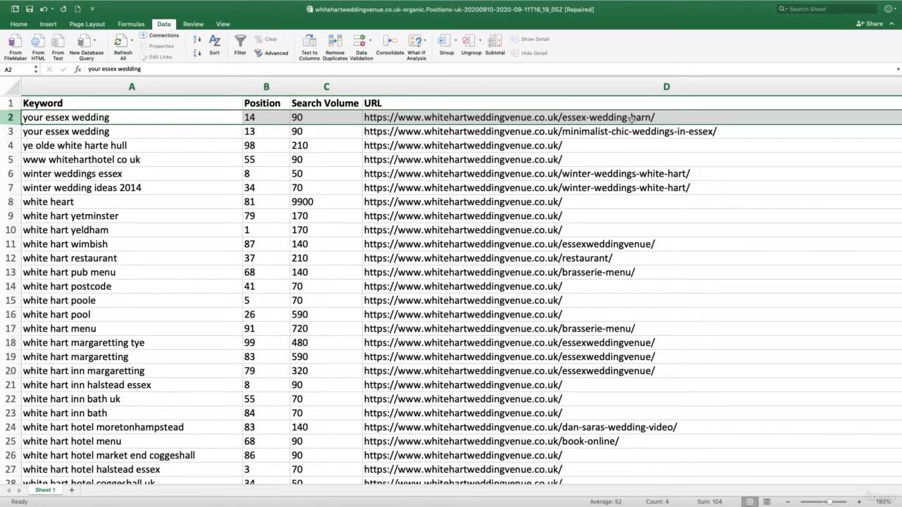
left_click(408, 131)
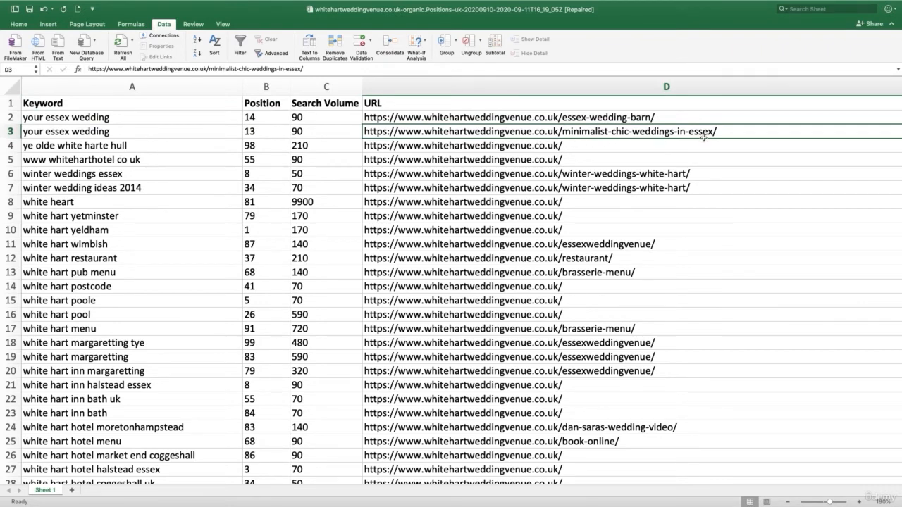
left_click_drag(145, 118, 143, 128)
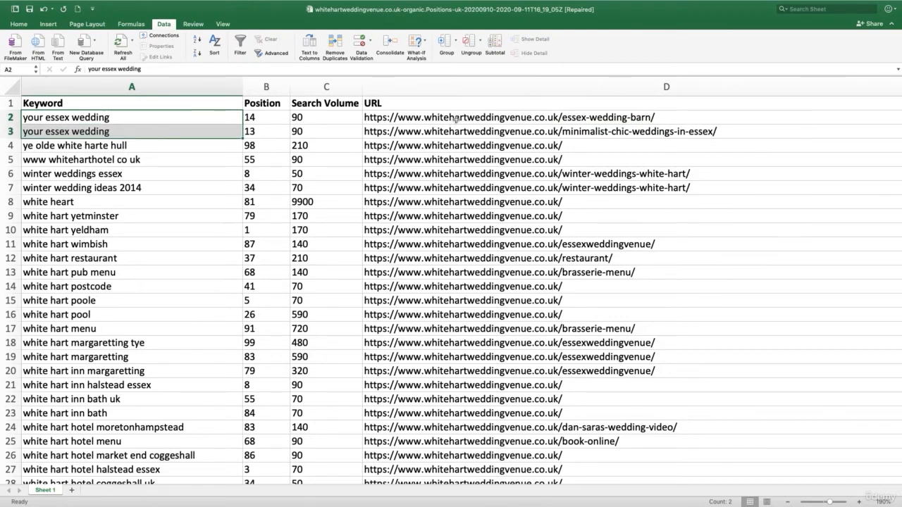
left_click_drag(455, 118, 458, 131)
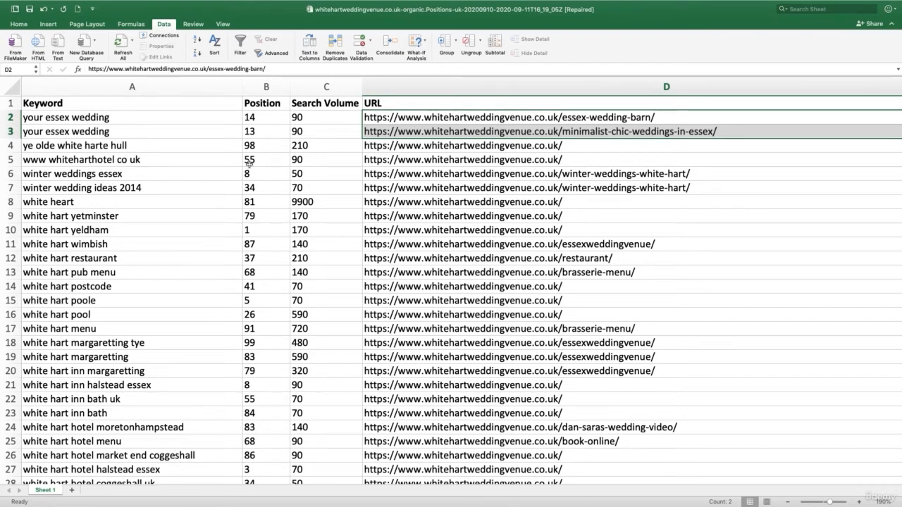
- Compare the ranking positions of rows 2 and 3 with the competing landing pages in their URL cells
left_click(11, 117)
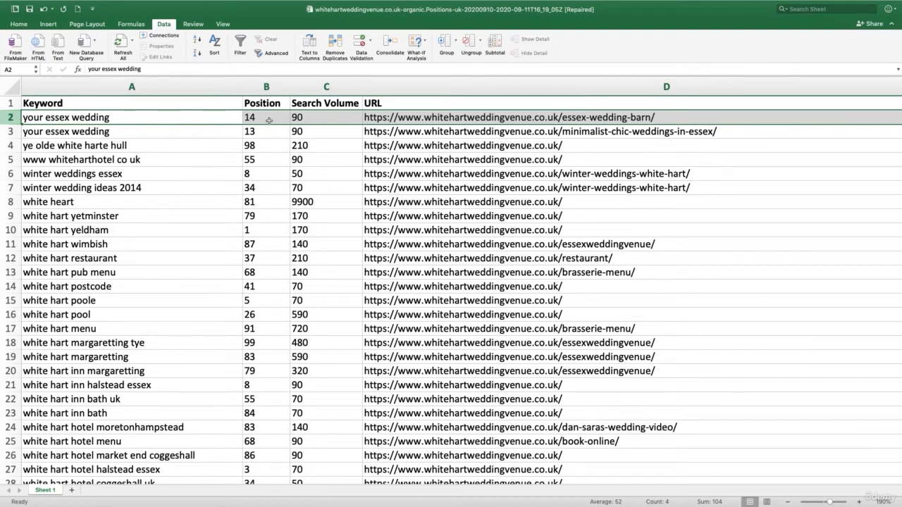
left_click(12, 131)
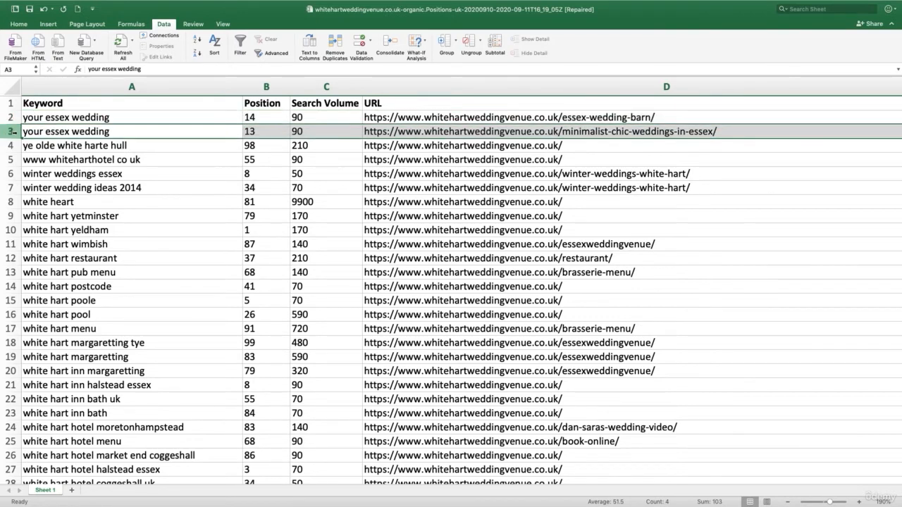
left_click(268, 132)
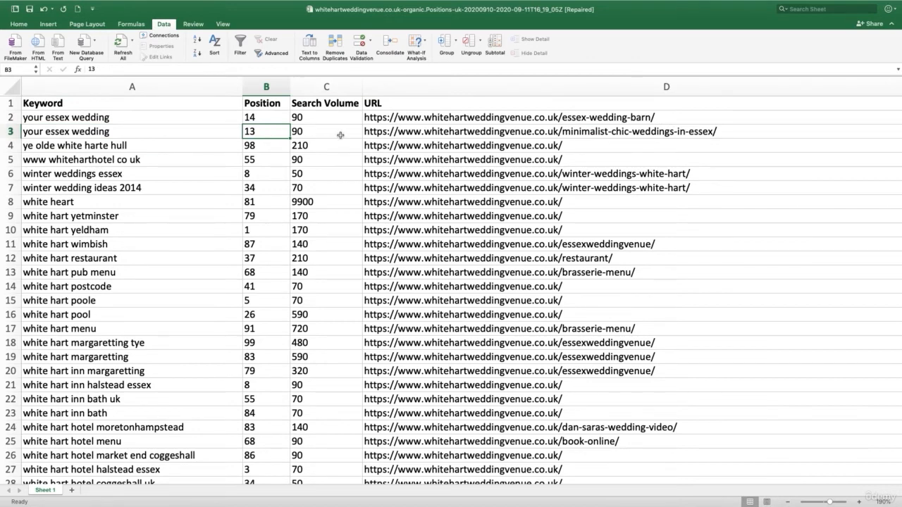
left_click(392, 134)
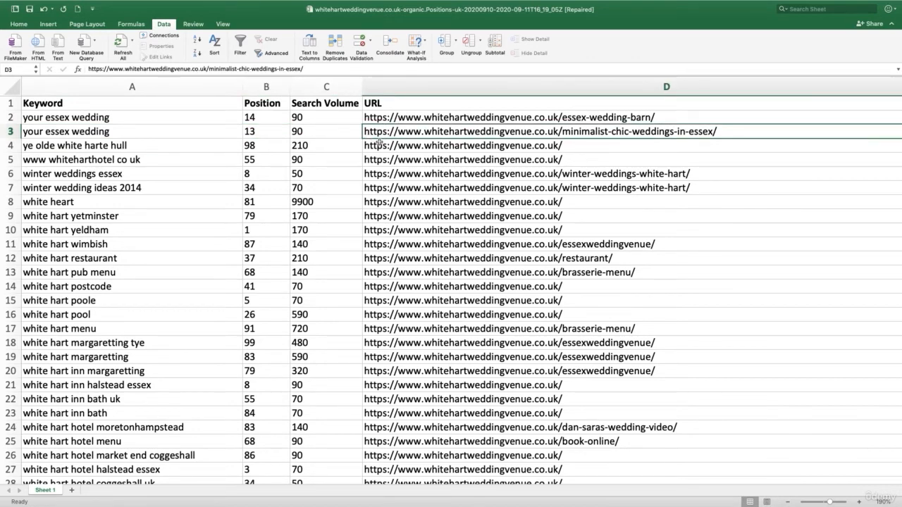
left_click(392, 117)
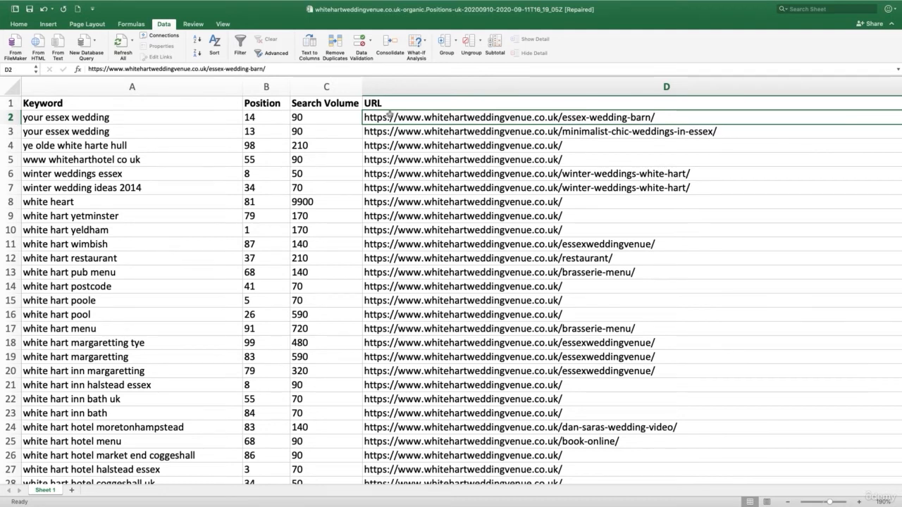
left_click_drag(419, 121, 418, 130)
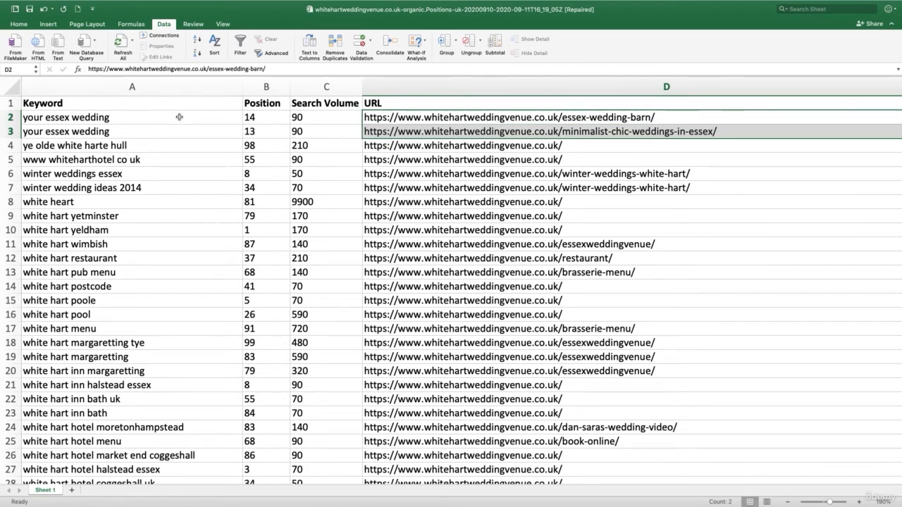
left_click(387, 118)
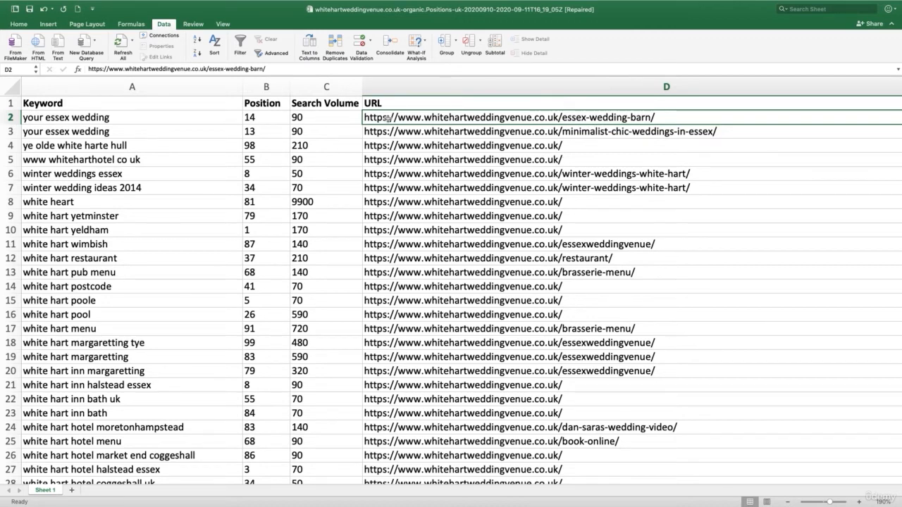
left_click(390, 133)
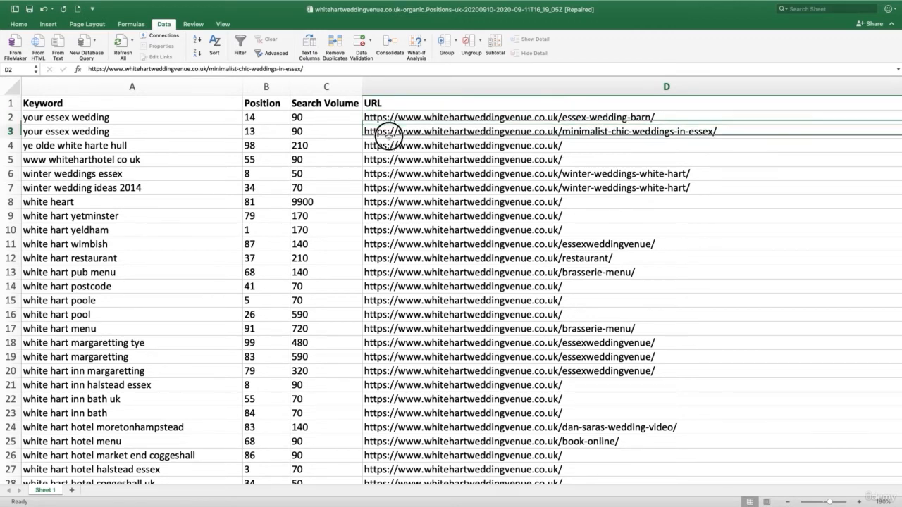
left_click(206, 137)
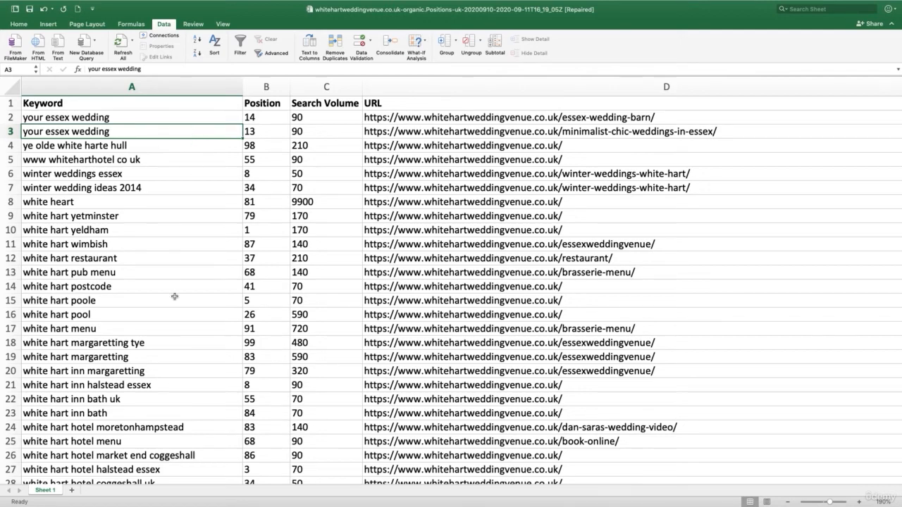
- Compare the positions and URLs of the "white hart great yeldham sunday lunch" keyword entries in rows 33 to 35
scroll(174, 297, "down", 10)
scroll(174, 296, "down", 8)
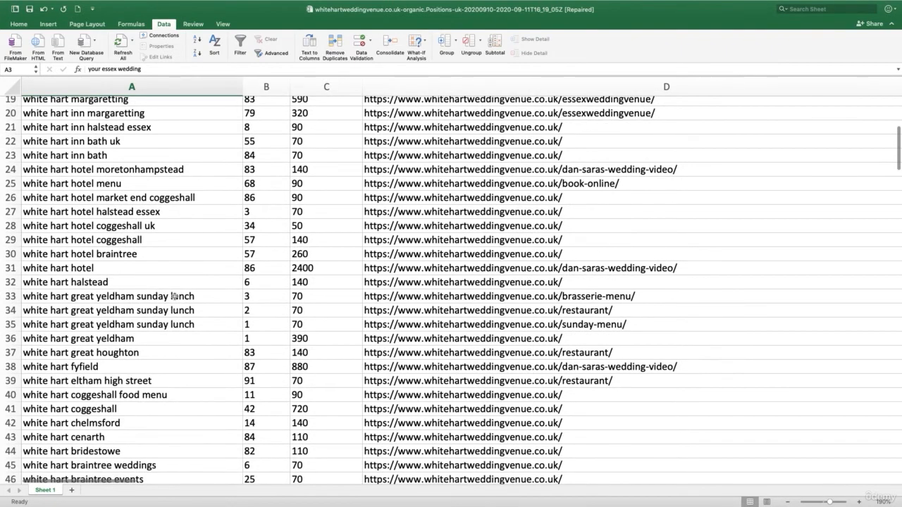
left_click_drag(174, 296, 173, 326)
scroll(186, 392, "down", 3)
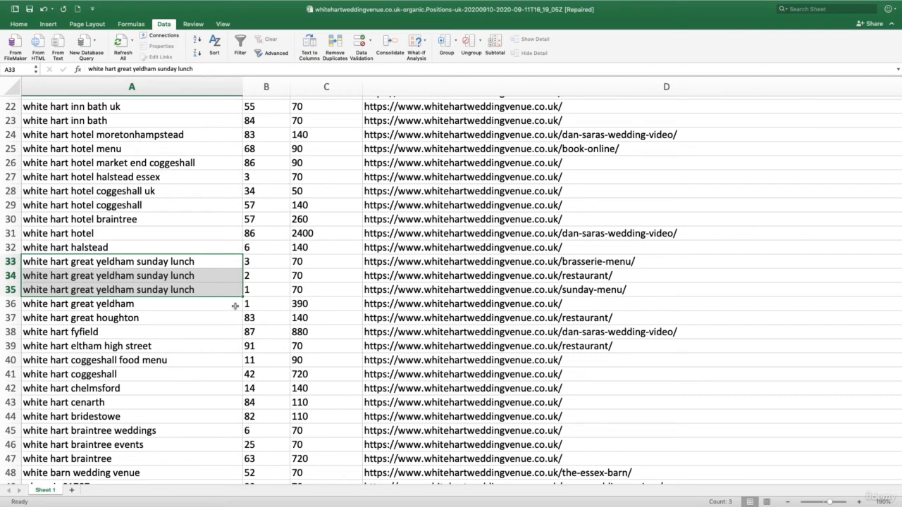
left_click(412, 292)
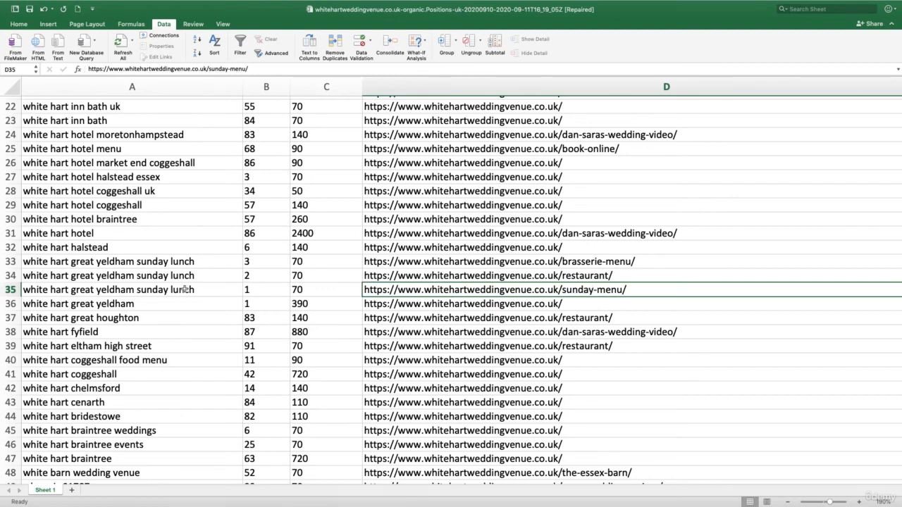
left_click_drag(584, 263, 585, 278)
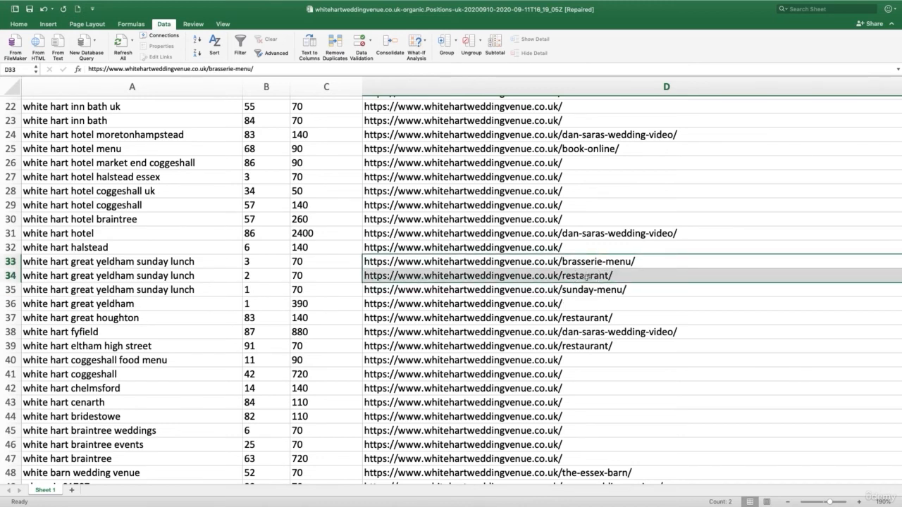
left_click(577, 287)
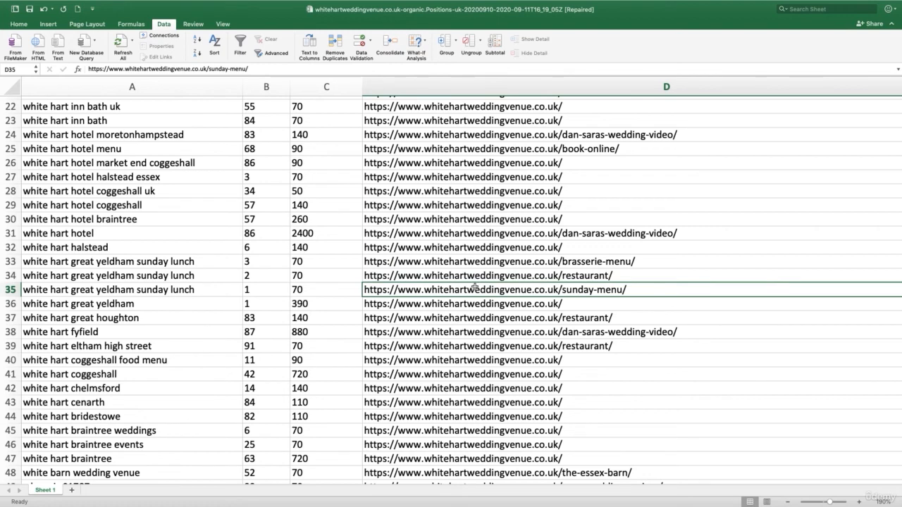
left_click(264, 286)
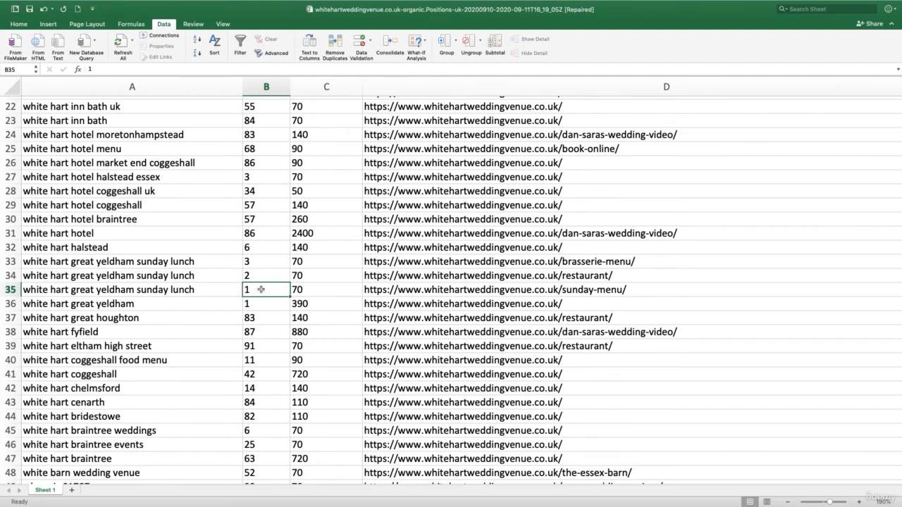
left_click(379, 263)
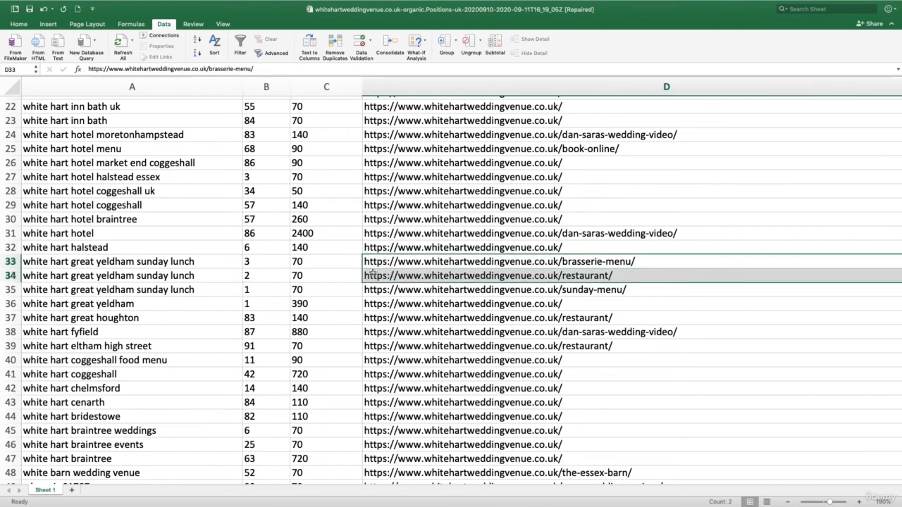
left_click(269, 275)
left_click(269, 261)
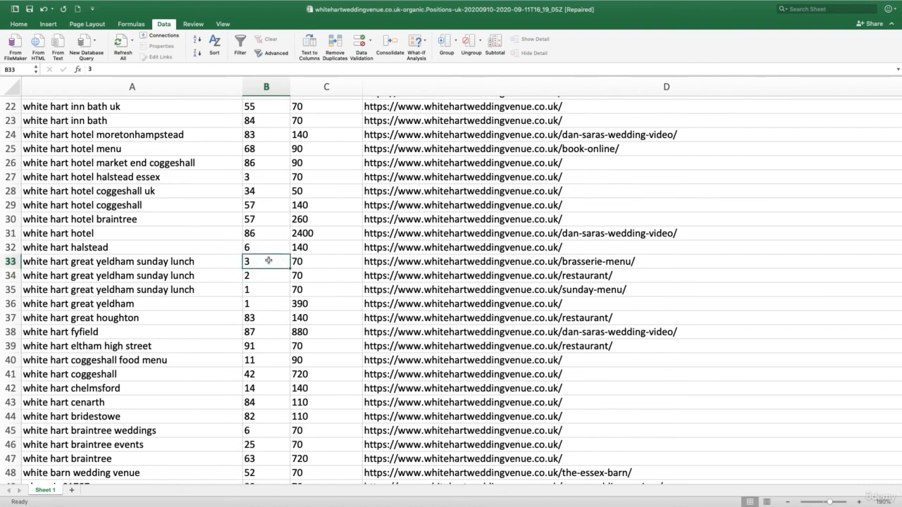
left_click_drag(413, 261, 411, 272)
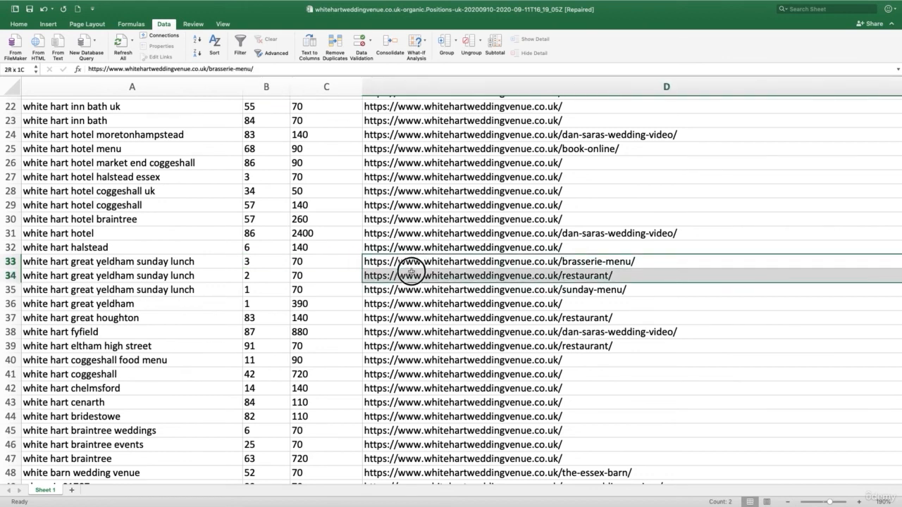
left_click(419, 289)
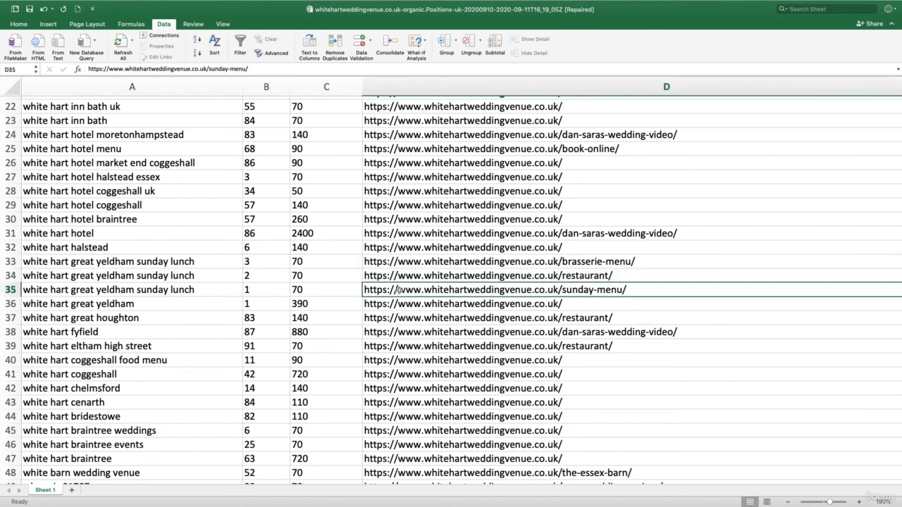